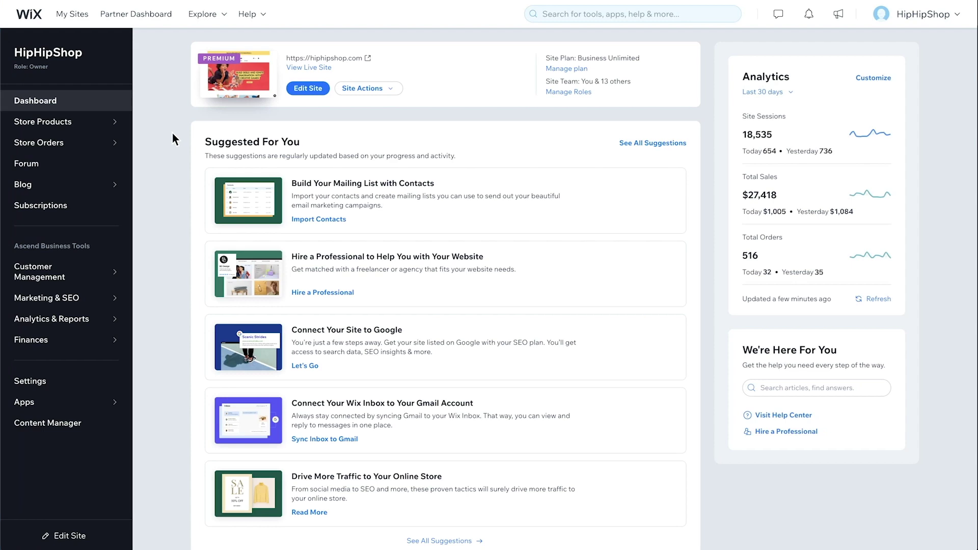
# - From the store's product list, start a new physical product
pyautogui.click(102, 127)
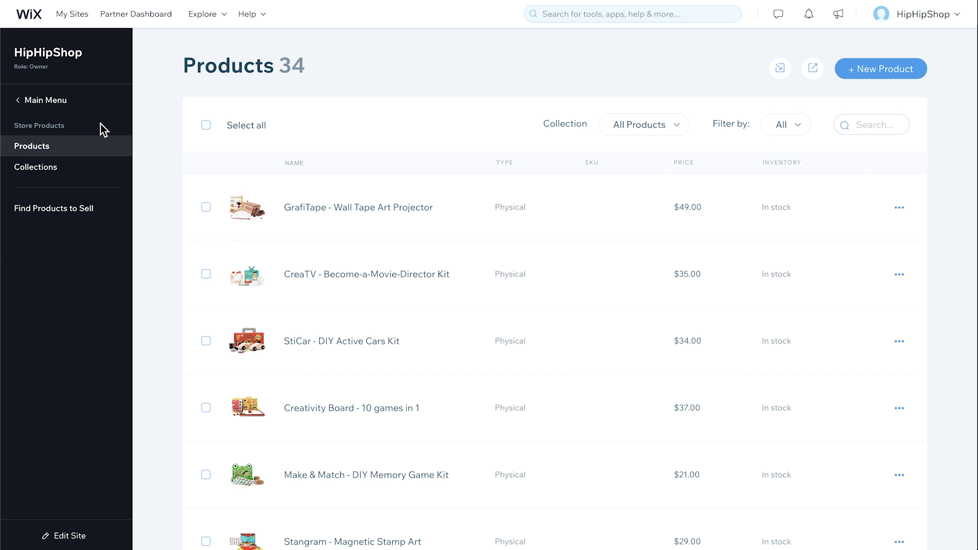
pyautogui.click(878, 74)
pyautogui.click(866, 182)
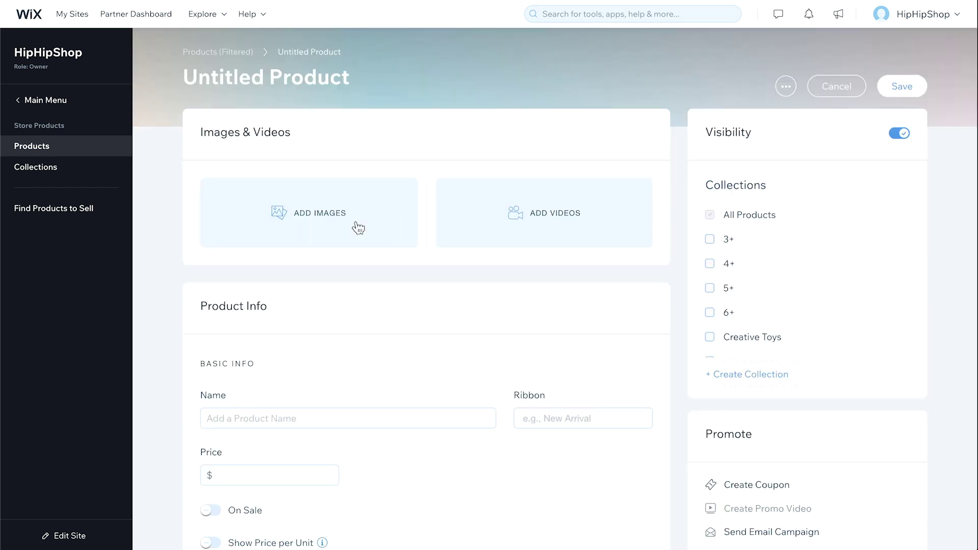
# - Add product images, name the product 'Toy Box (Ages 0-2)' and give it a 'New' ribbon
pyautogui.click(313, 230)
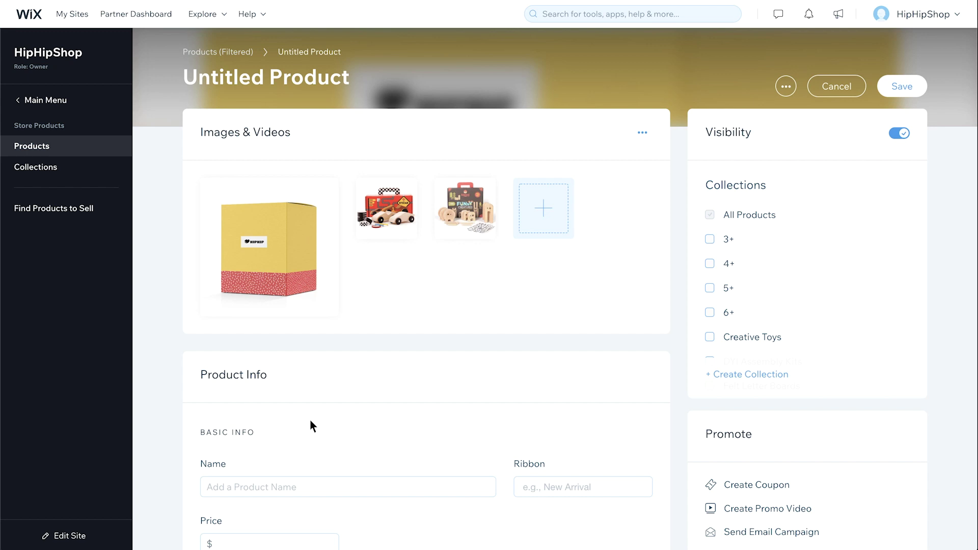
pyautogui.click(311, 487)
pyautogui.write('Toy Box (Ages 0-2)')
pyautogui.click(552, 487)
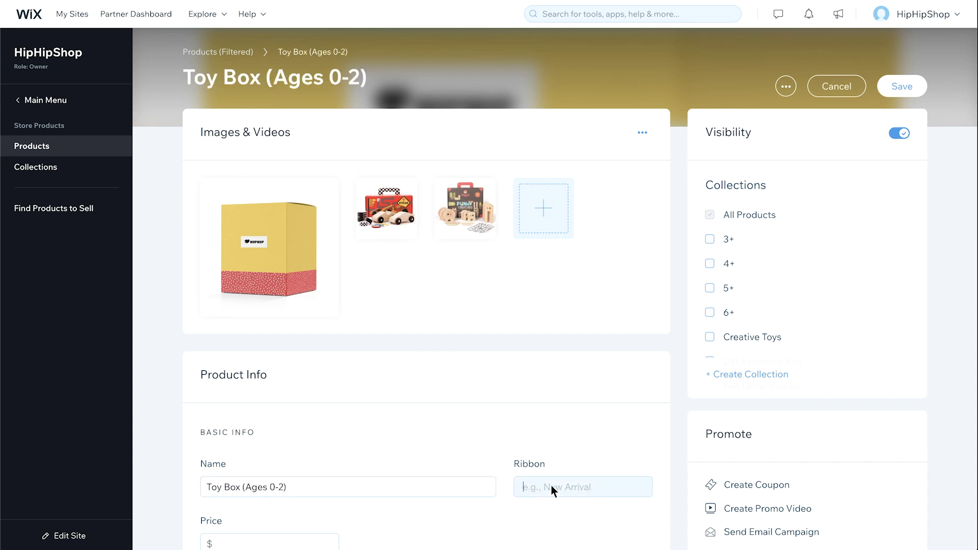
pyautogui.write('New')
# - Add the description 'Get new toys for every step in your child's early development journey.' and set the price to $75
pyautogui.scroll(-5, 558, 485)
pyautogui.click(472, 412)
pyautogui.write("Get new toys for every step in your child's early development journey.")
pyautogui.click(295, 270)
pyautogui.write('75')
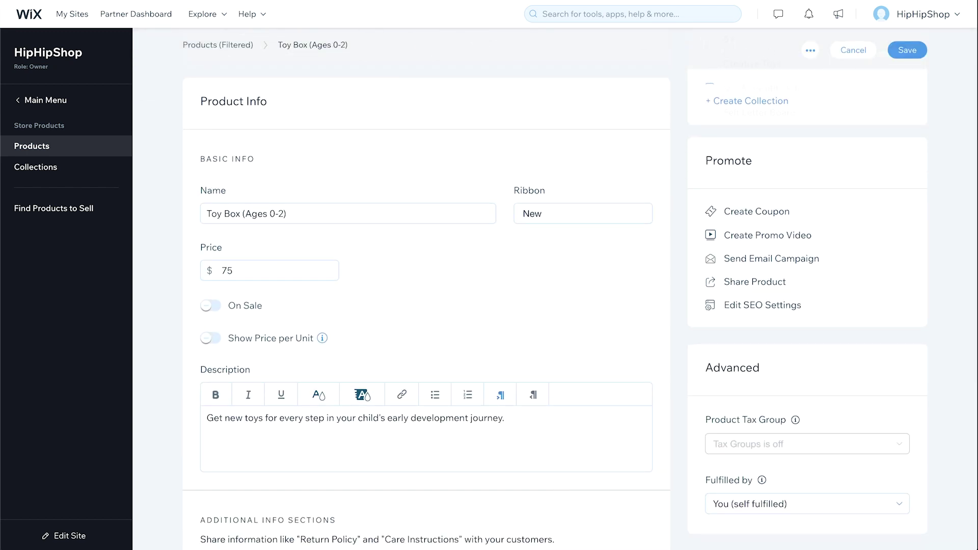
pyautogui.scroll(-8, 426, 305)
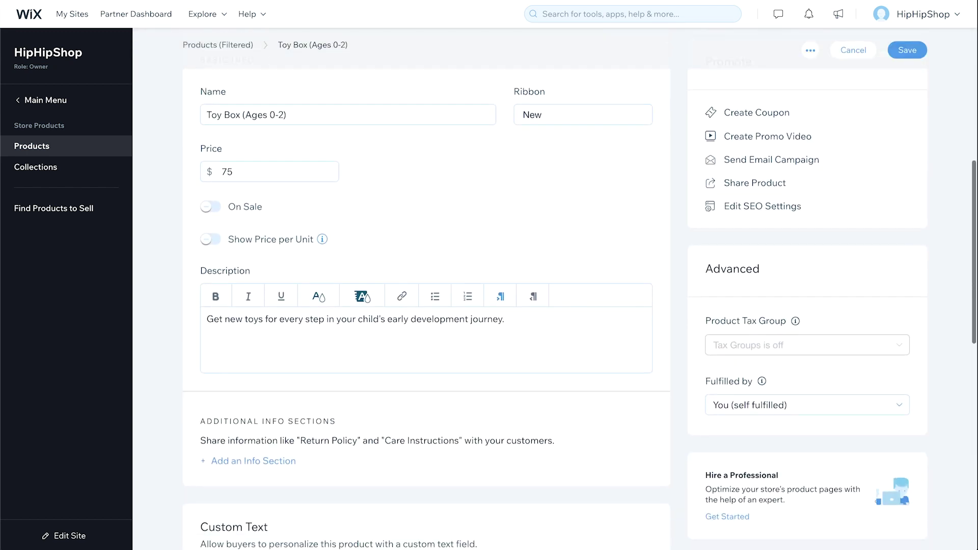
pyautogui.scroll(-5, 426, 305)
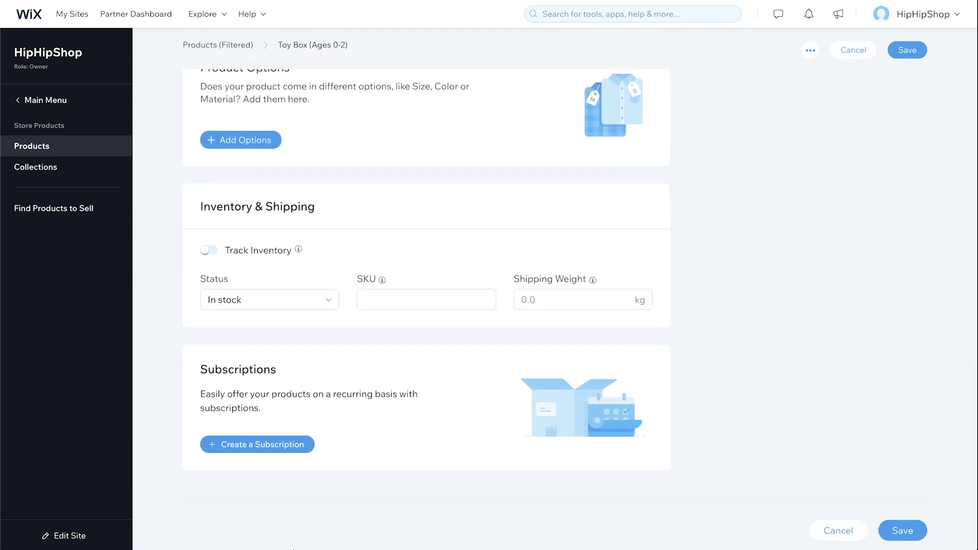
# - Start a subscription titled 'Monthly Toy Box' with the tagline 'Subscribe and save 15%'
pyautogui.click(258, 453)
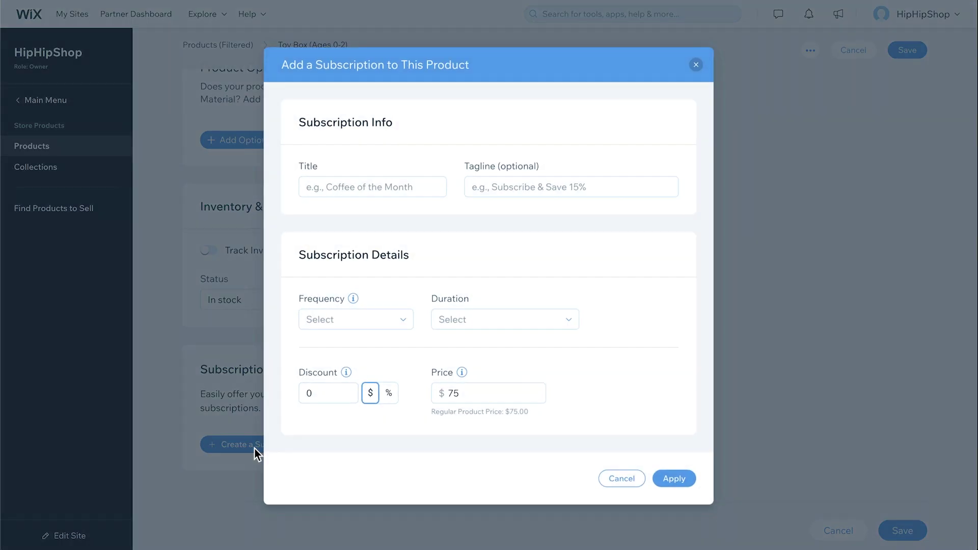
pyautogui.click(387, 185)
pyautogui.write('Monthly Toy Box')
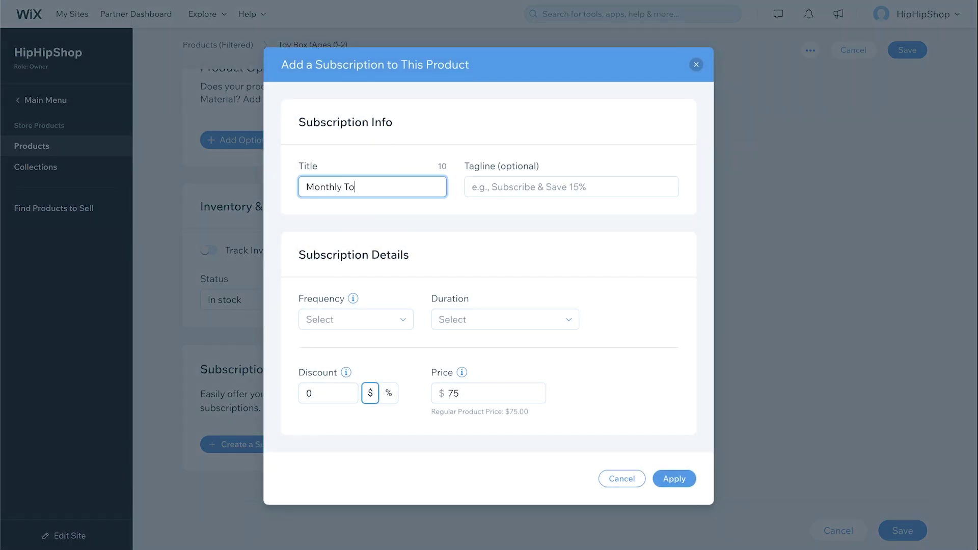
pyautogui.click(591, 187)
pyautogui.write('Subscribe and save 15%')
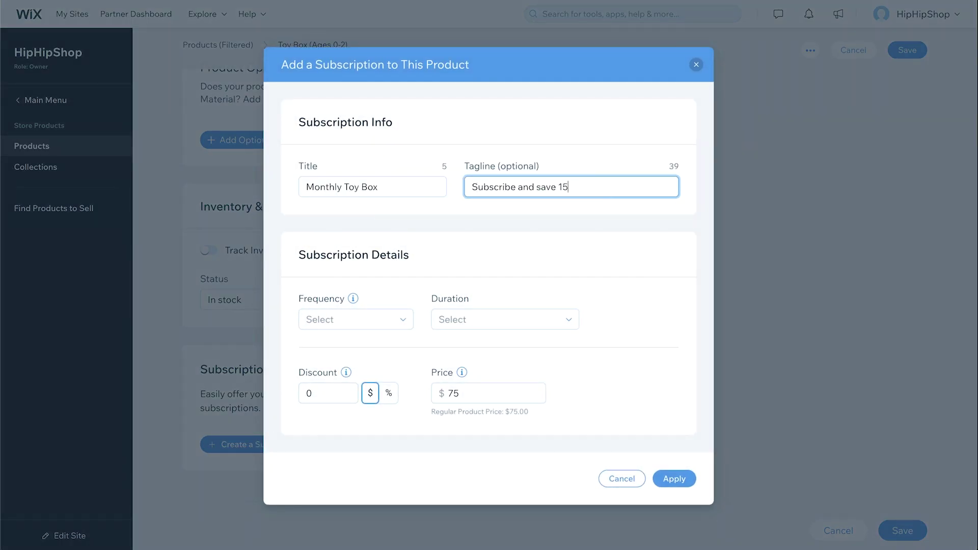
# - Bill the subscription monthly, auto-renew until canceled, give it a 15% discount, and apply it
pyautogui.click(402, 319)
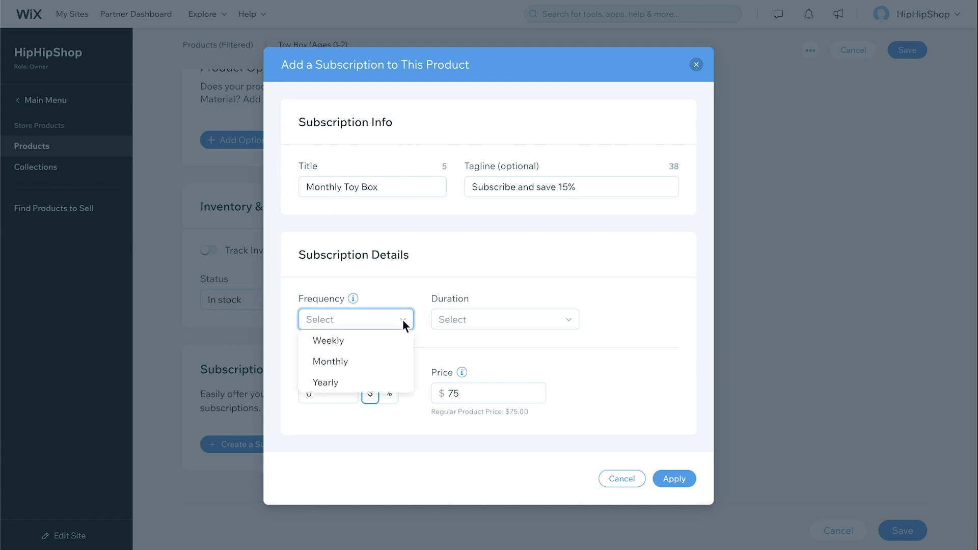
pyautogui.click(386, 360)
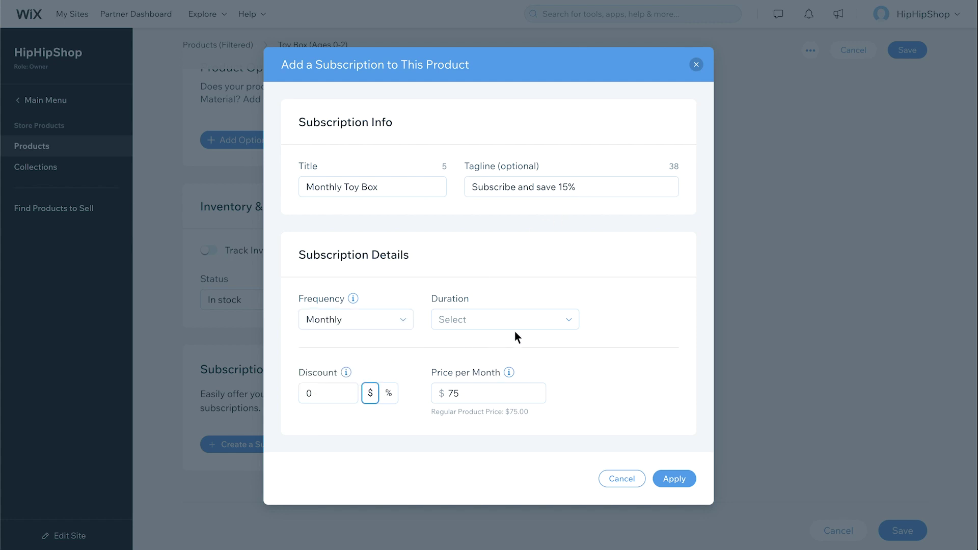
pyautogui.click(567, 320)
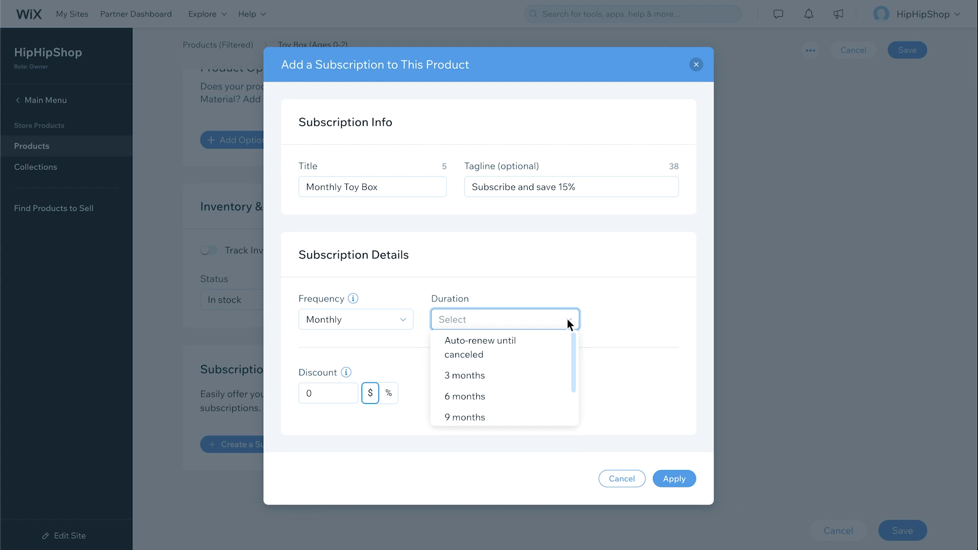
pyautogui.click(528, 340)
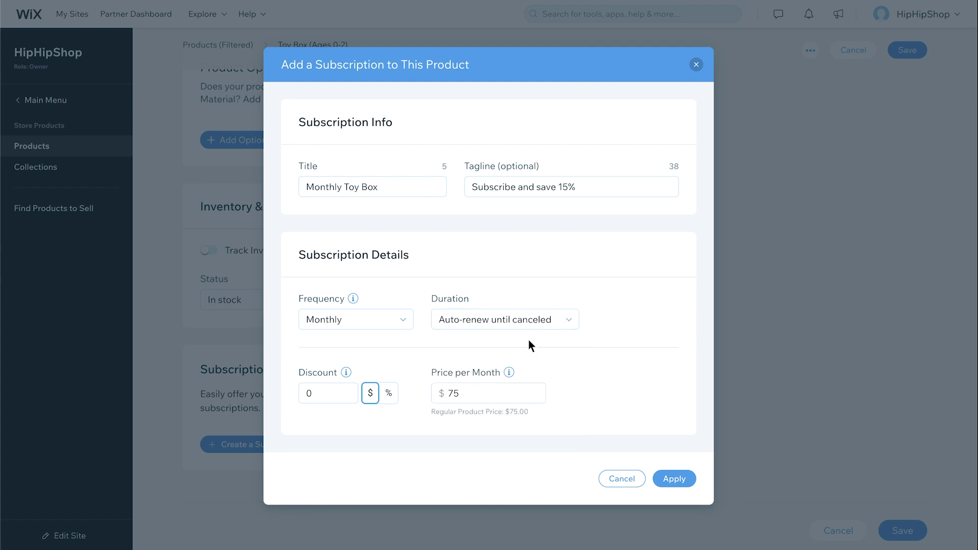
pyautogui.click(389, 397)
pyautogui.click(325, 395)
pyautogui.write('15')
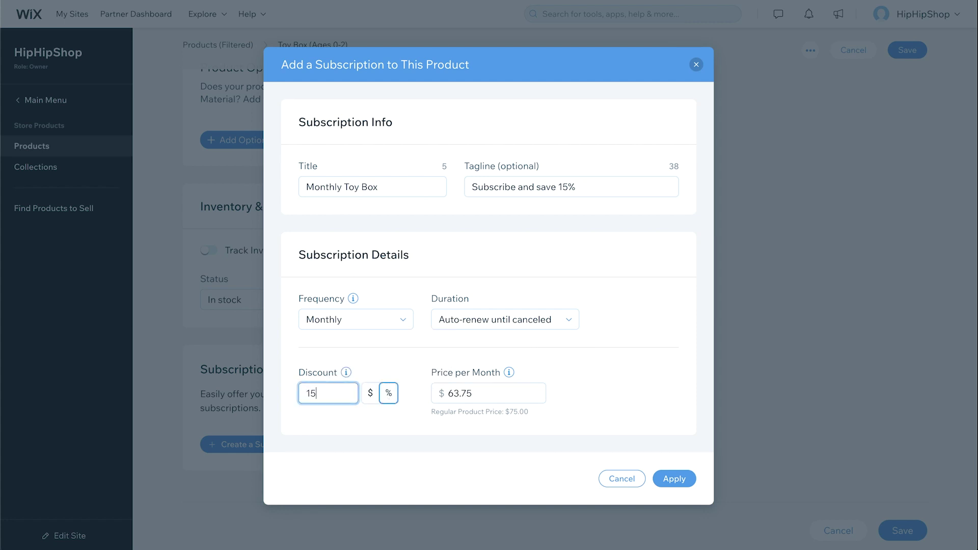
pyautogui.press('Tab')
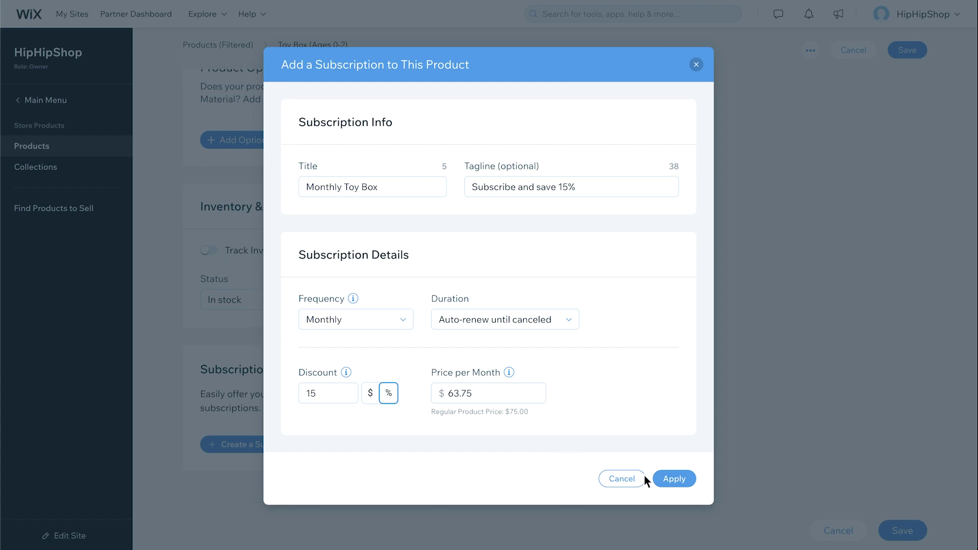
pyautogui.click(673, 481)
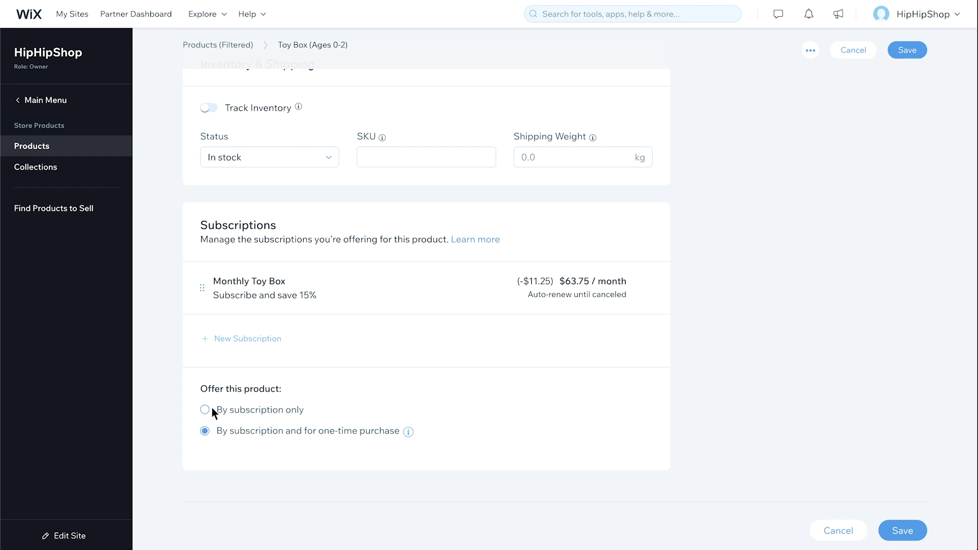
# - Add a second 6-month plan at 10% off ($67.50/month) and save the product
pyautogui.click(239, 343)
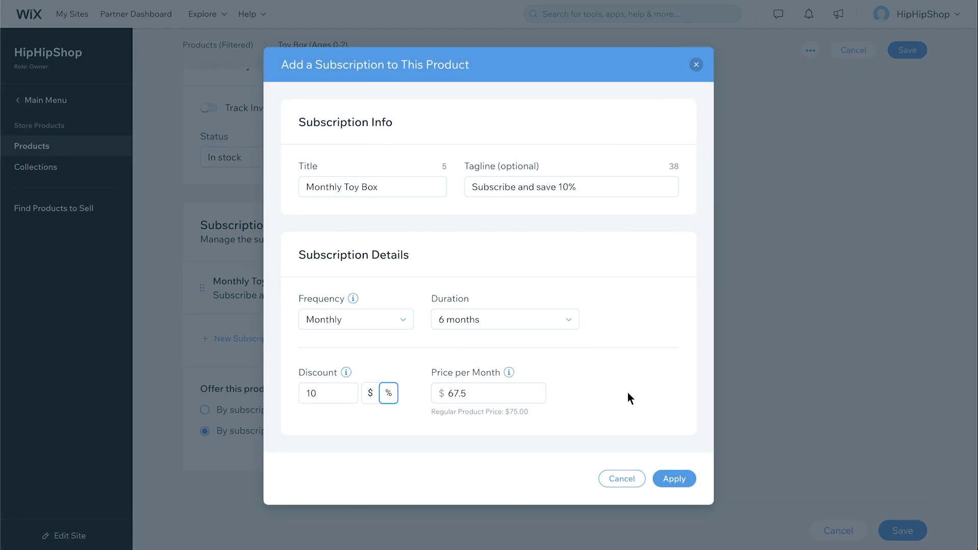
pyautogui.click(675, 484)
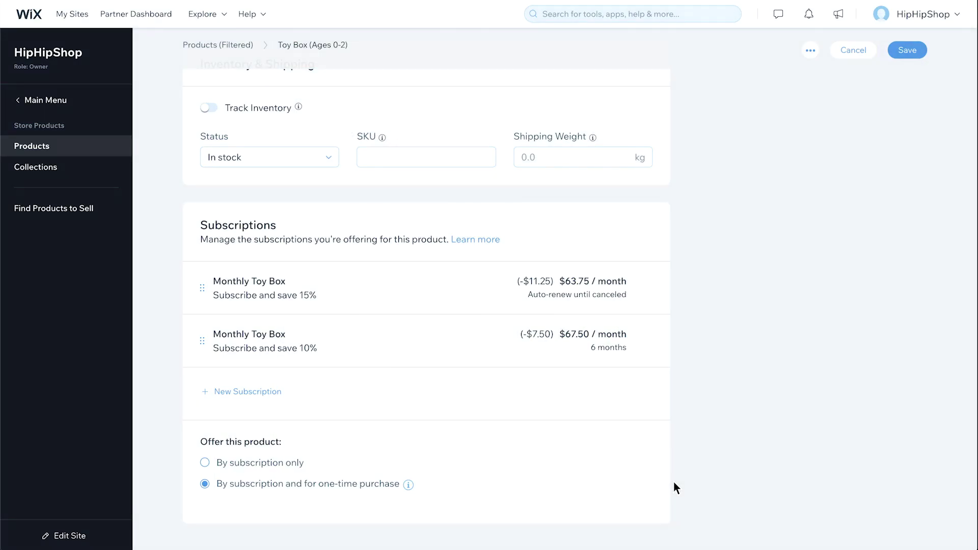
pyautogui.click(910, 51)
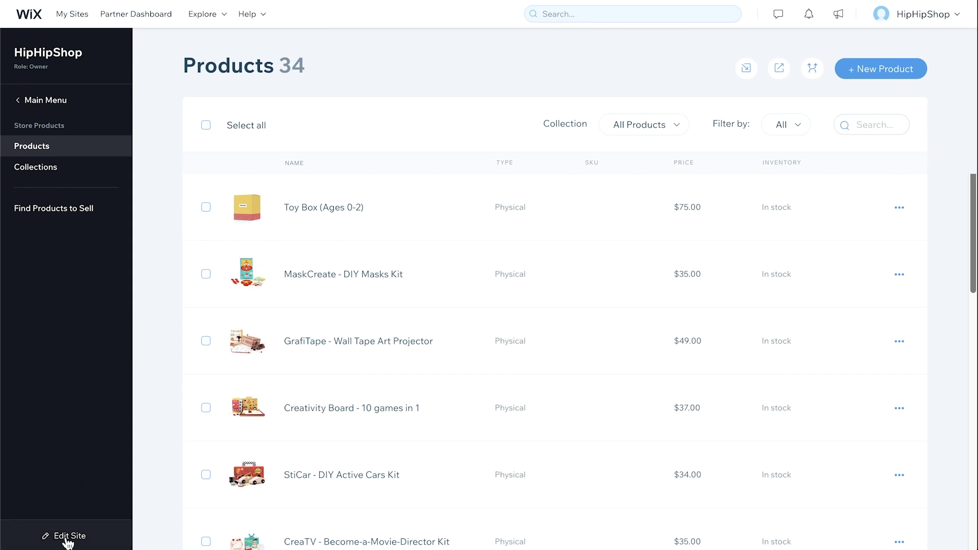
# - Open the site in the editor and show its list of pages
pyautogui.click(70, 533)
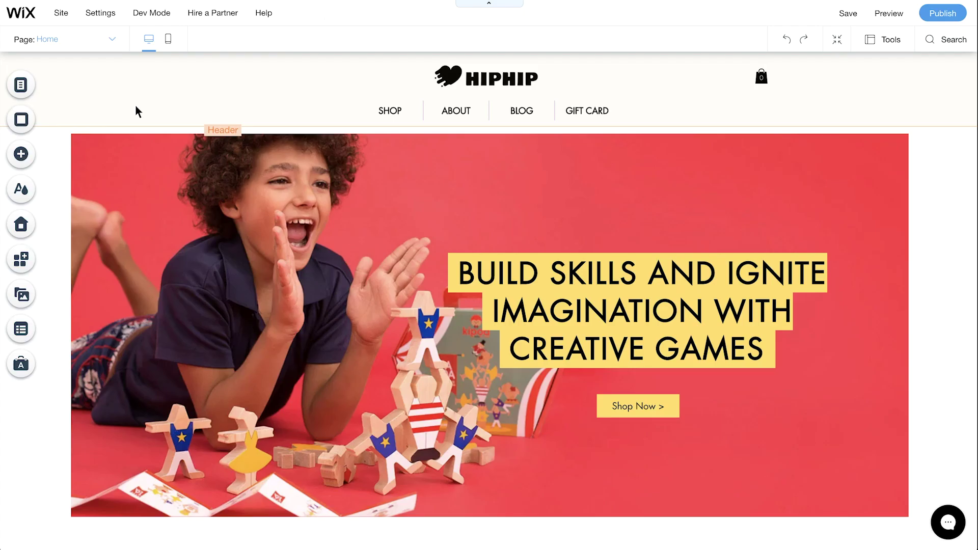
pyautogui.click(112, 39)
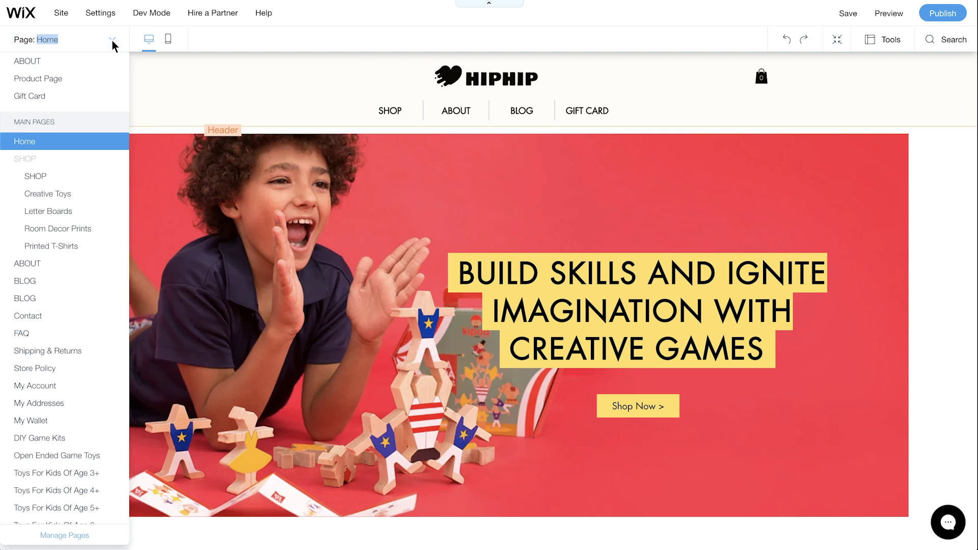
# - On the Product Page, set the subscription Price placement to Last in the Design settings
pyautogui.click(65, 79)
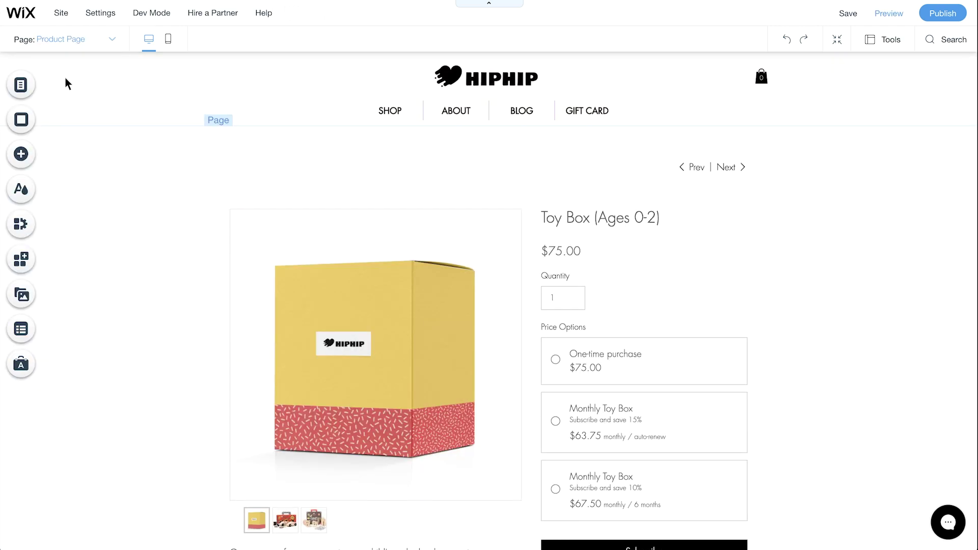
pyautogui.click(308, 277)
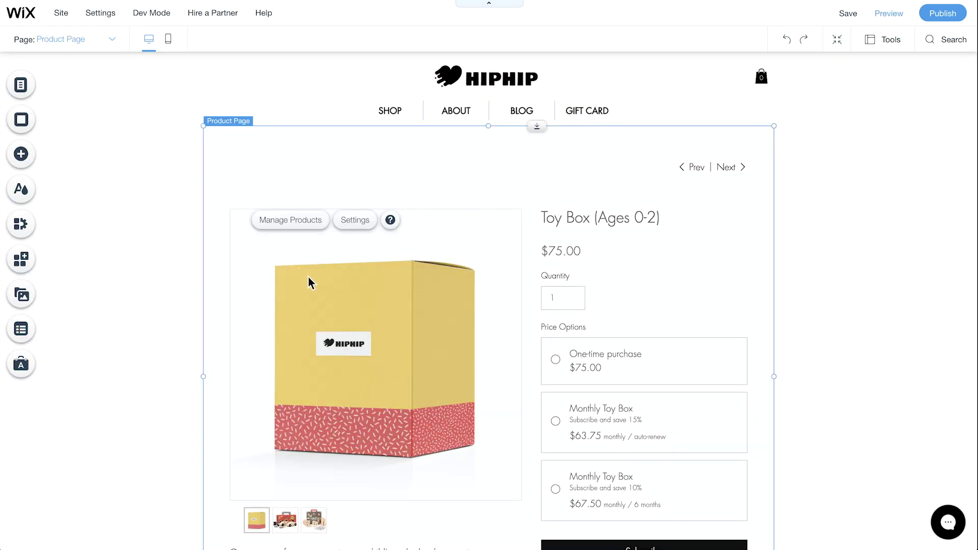
pyautogui.click(355, 221)
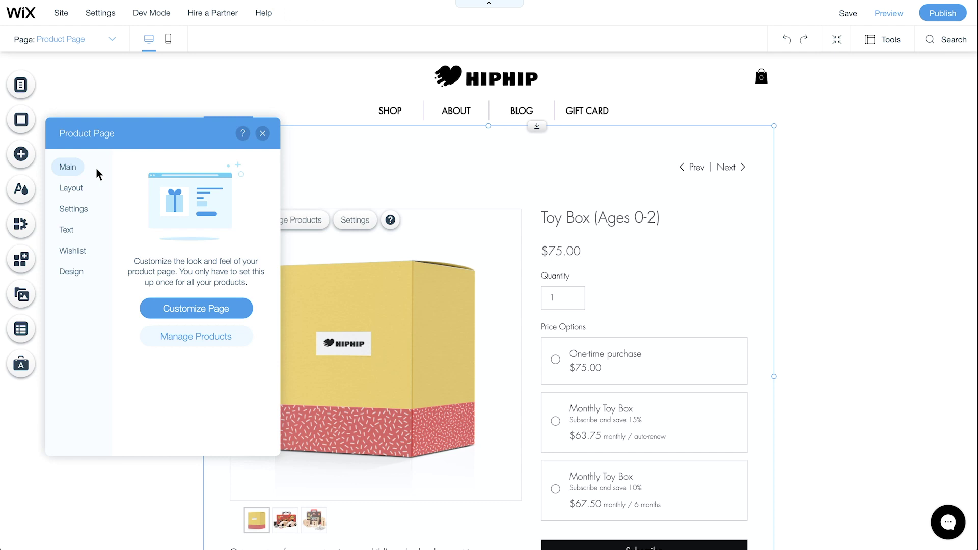
pyautogui.click(71, 272)
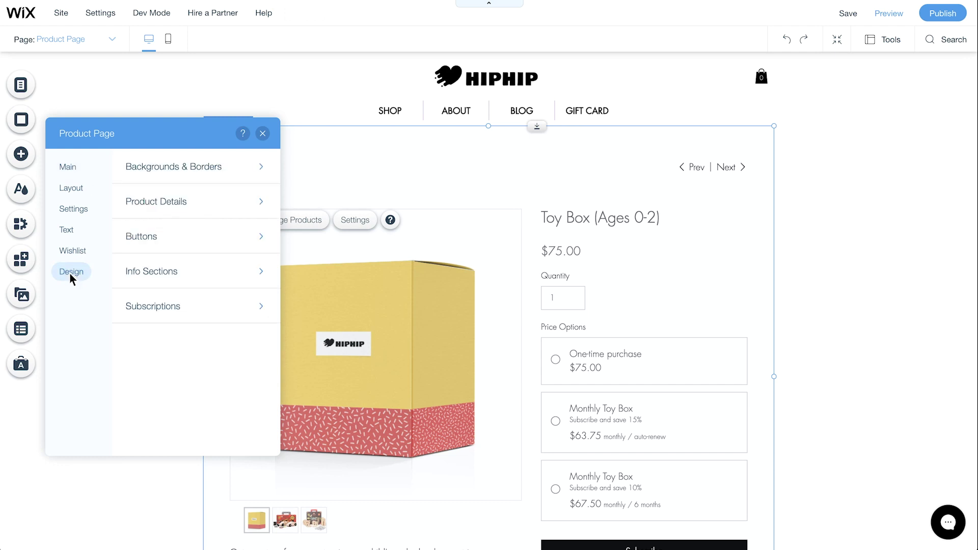
pyautogui.click(150, 307)
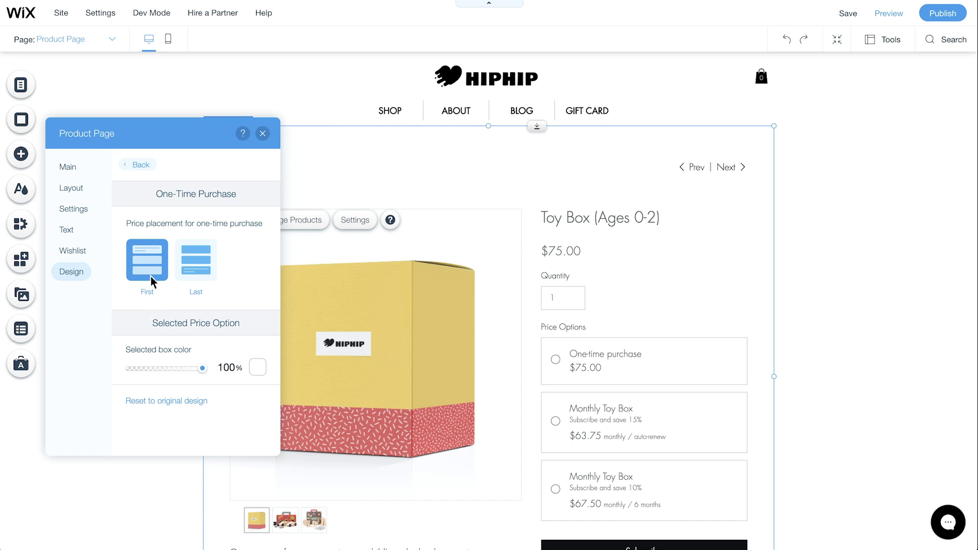
pyautogui.click(194, 273)
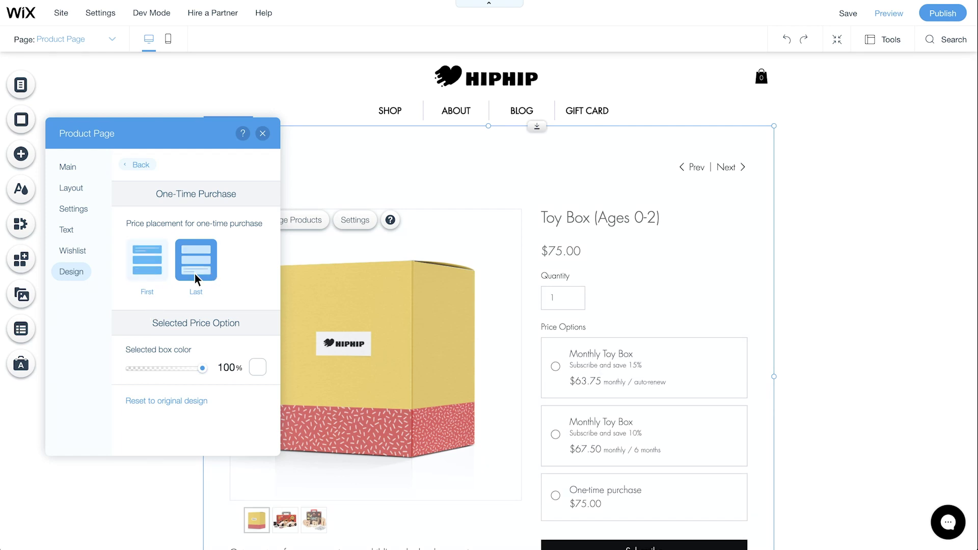
pyautogui.click(258, 368)
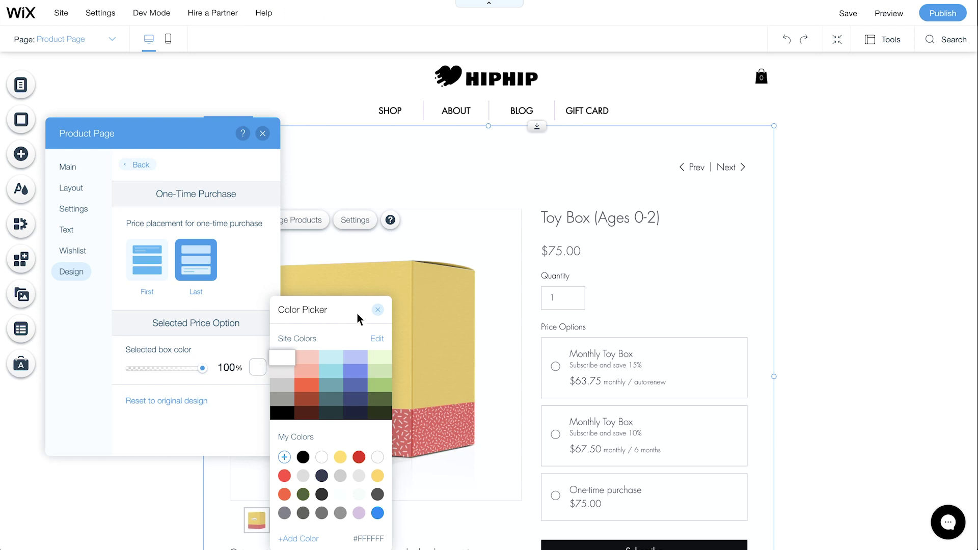
# - Preview the Toy Box page and browse its gallery images
pyautogui.click(888, 15)
pyautogui.click(283, 495)
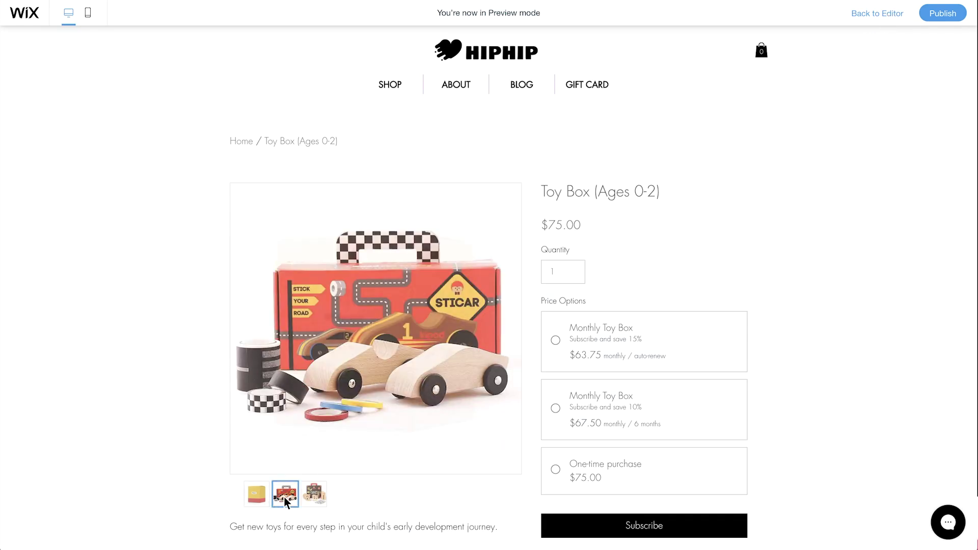
pyautogui.click(313, 494)
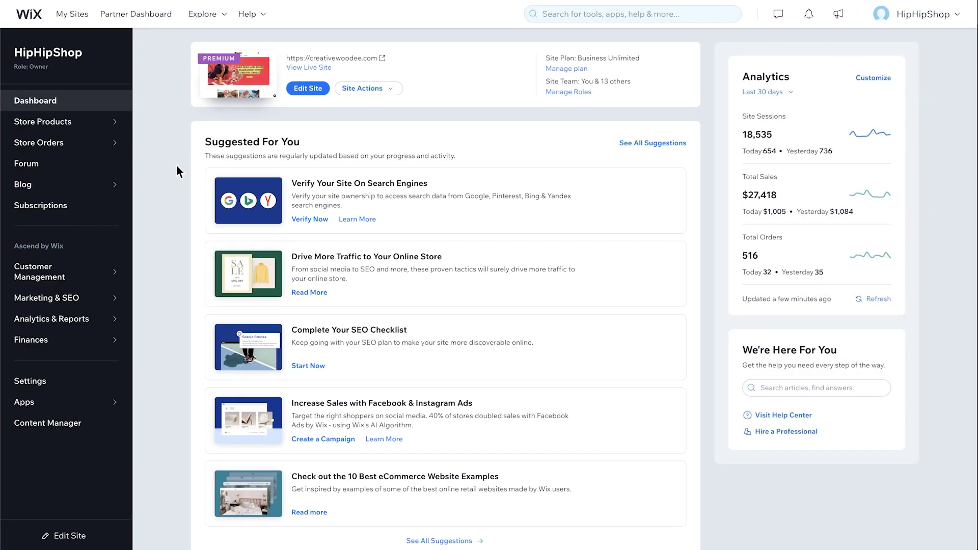
# - Filter the store's Orders list to 'Orders with subscriptions'
pyautogui.click(78, 144)
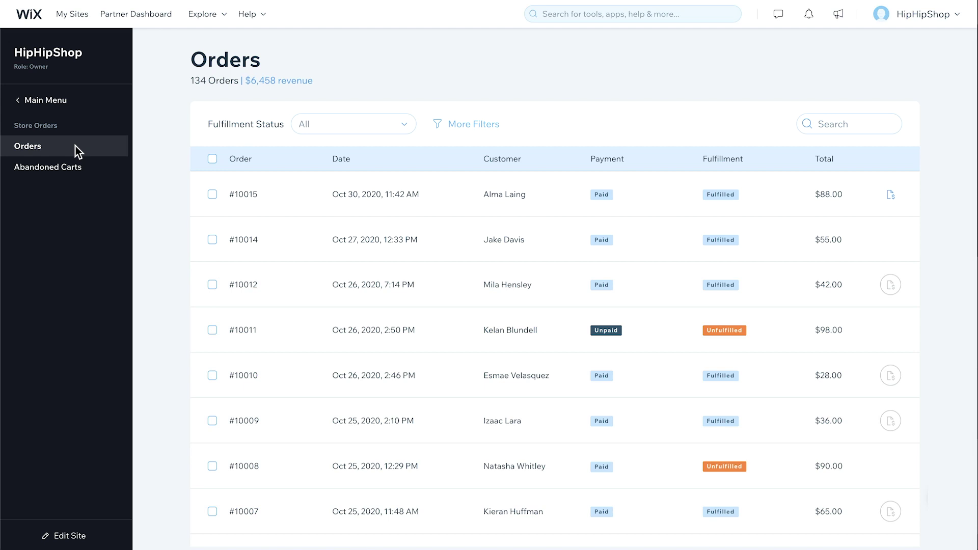
pyautogui.click(469, 126)
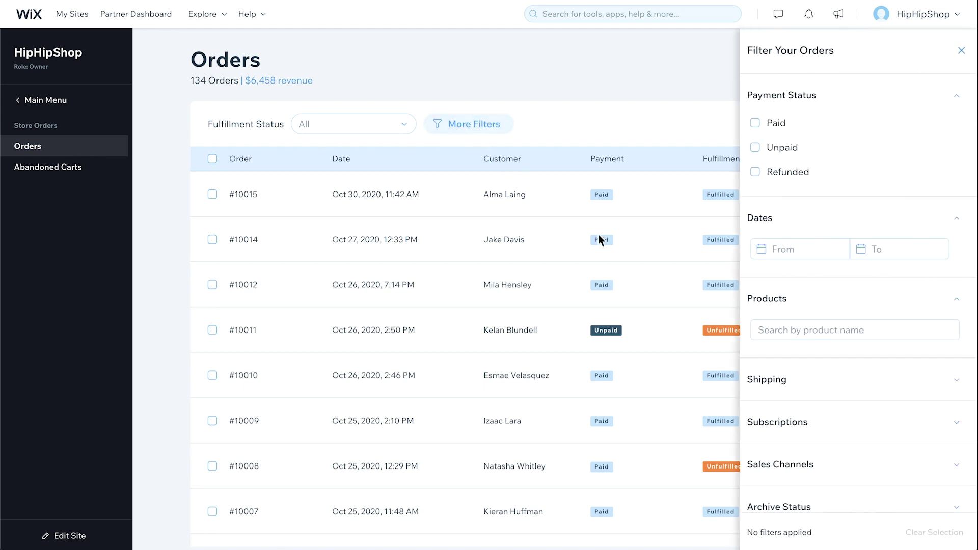
pyautogui.click(820, 423)
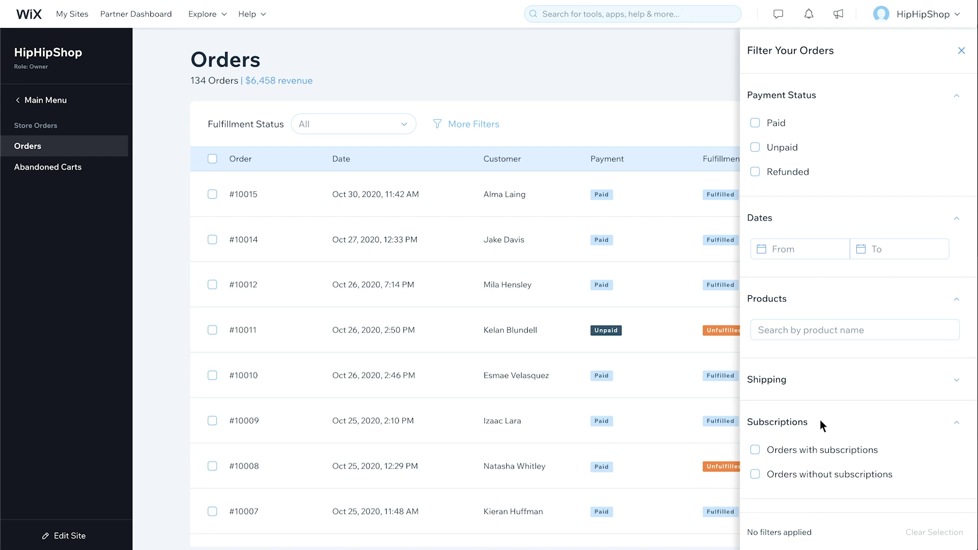
pyautogui.click(755, 450)
pyautogui.press('Escape')
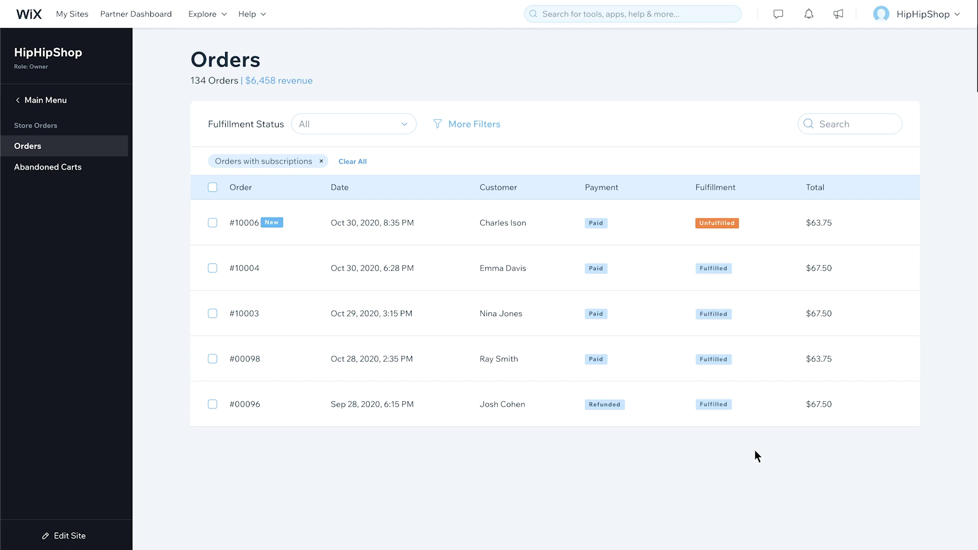
# - Open the newest order's Monthly Toy Box subscription and review its Manage Subscription options
pyautogui.click(288, 224)
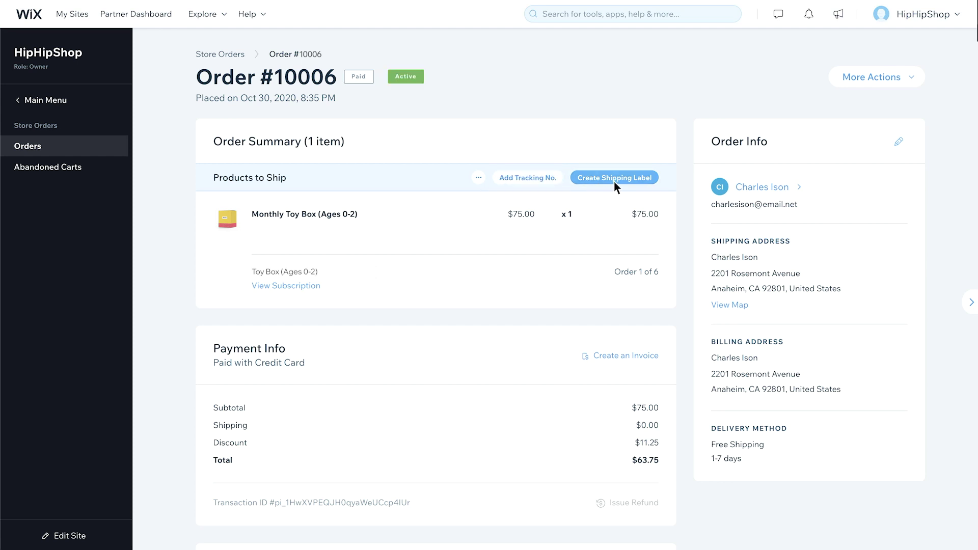
pyautogui.click(279, 289)
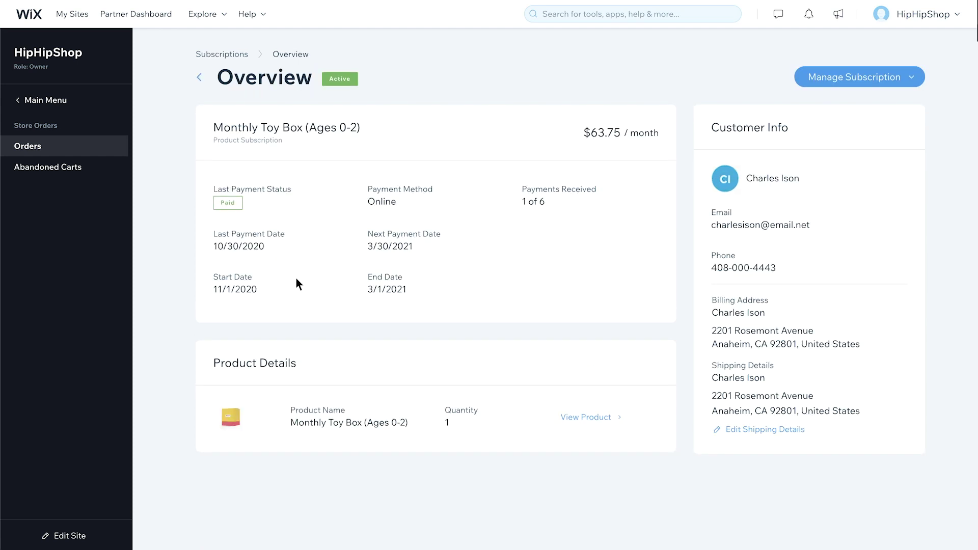
pyautogui.click(848, 80)
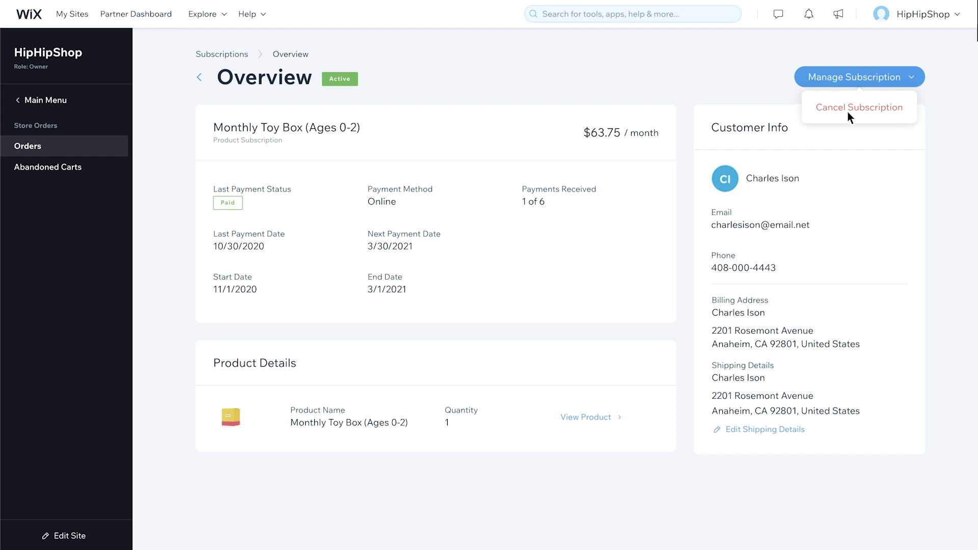
pyautogui.click(828, 176)
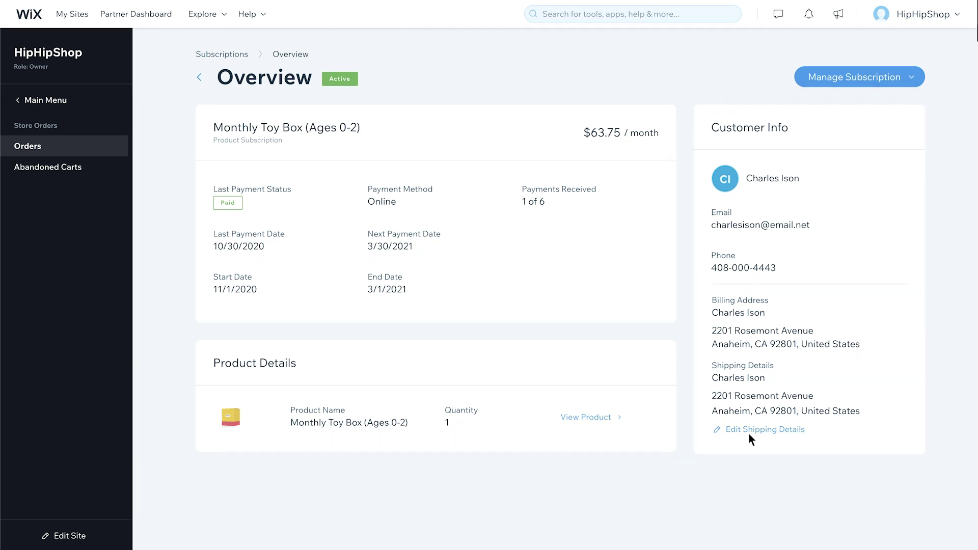